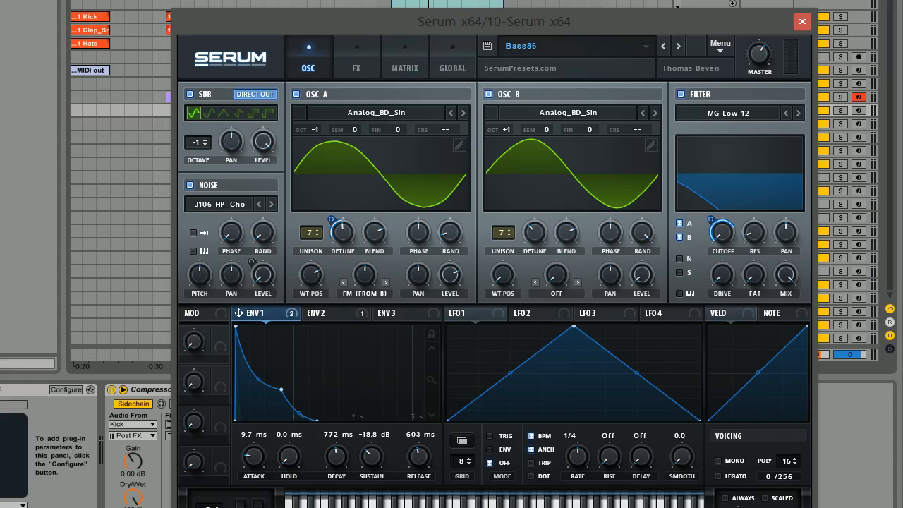
# Reset the synth from the Bass86 patch to the init preset
pyautogui.press('space')
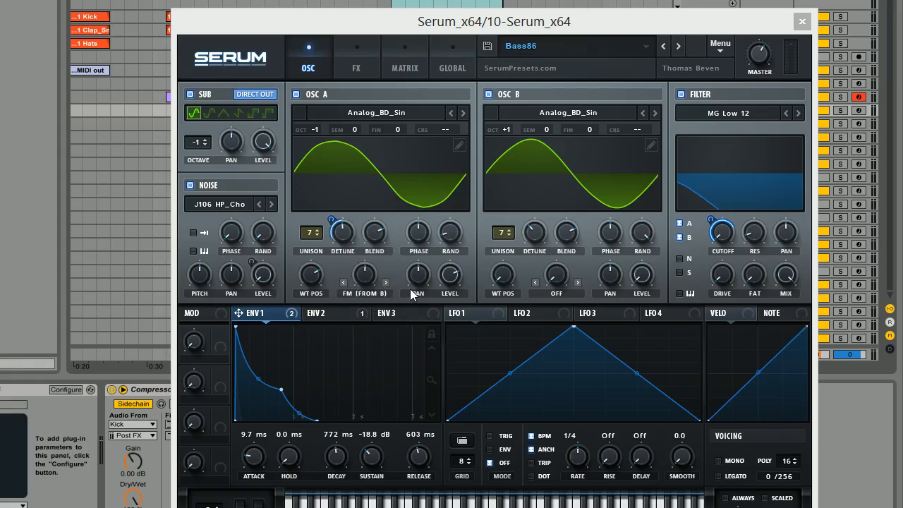
pyautogui.click(398, 265)
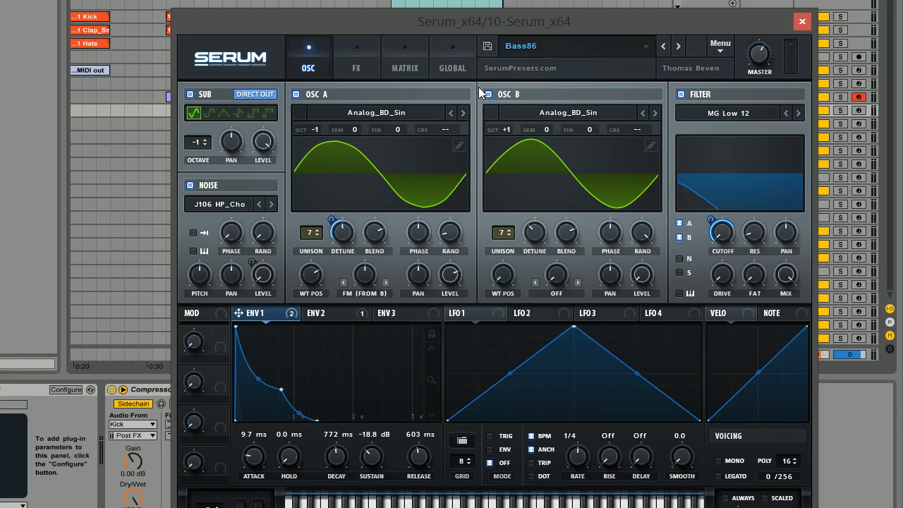
pyautogui.click(718, 44)
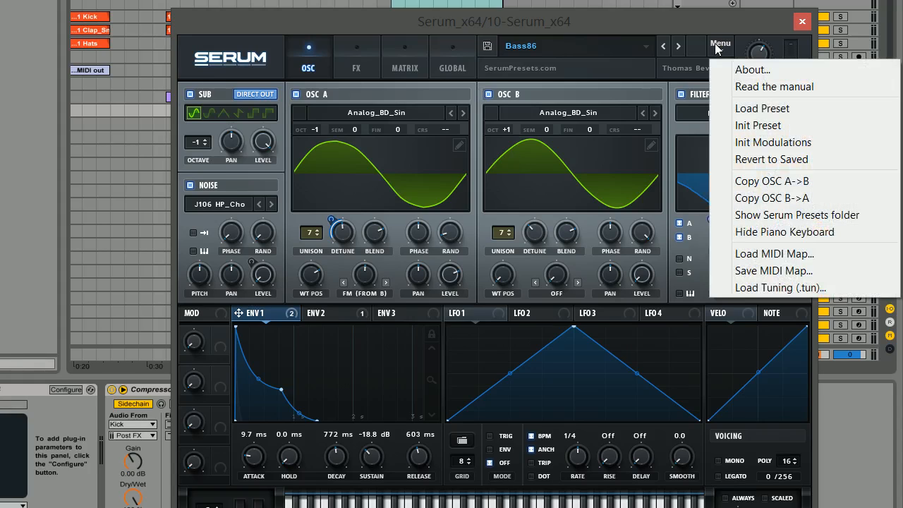
pyautogui.click(757, 125)
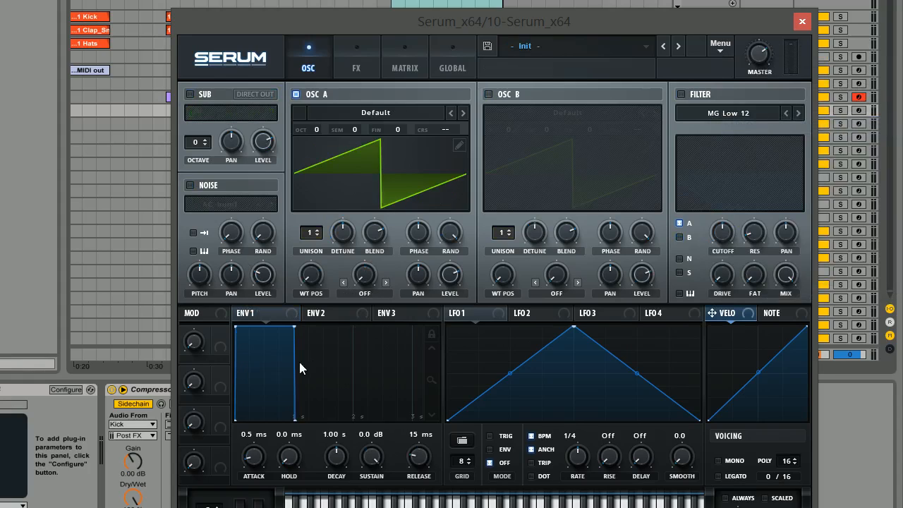
# Shape Envelope 1 with 9.7 ms attack, 856 ms decay, -18.8 dB sustain, 259 ms release; give Envelope 2 147 ms decay, 0% sustain
pyautogui.click(267, 315)
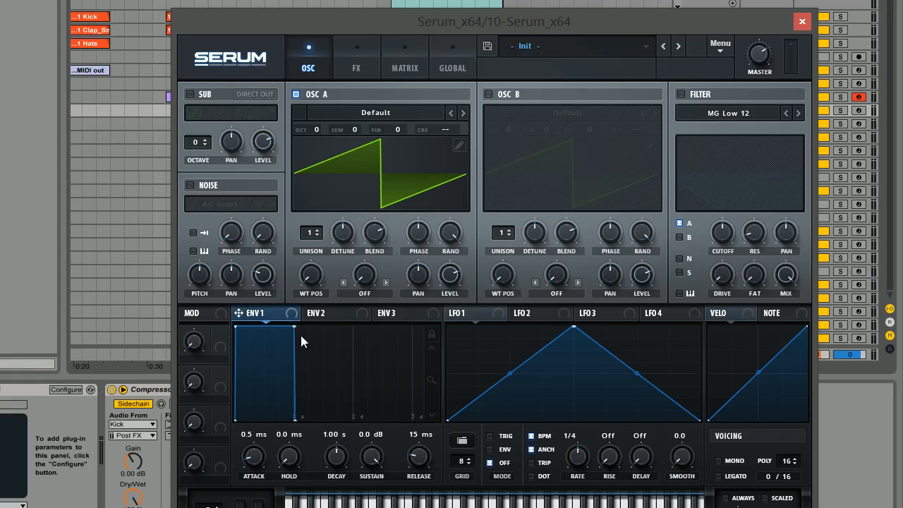
pyautogui.moveTo(294, 327); pyautogui.dragTo(285, 389)
pyautogui.moveTo(416, 469); pyautogui.dragTo(417, 444)
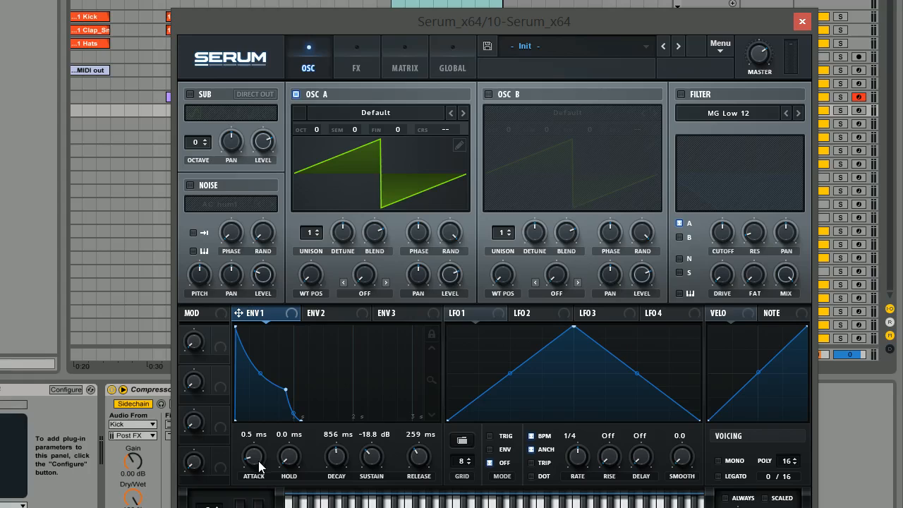
pyautogui.moveTo(253, 466); pyautogui.dragTo(255, 457)
pyautogui.click(318, 317)
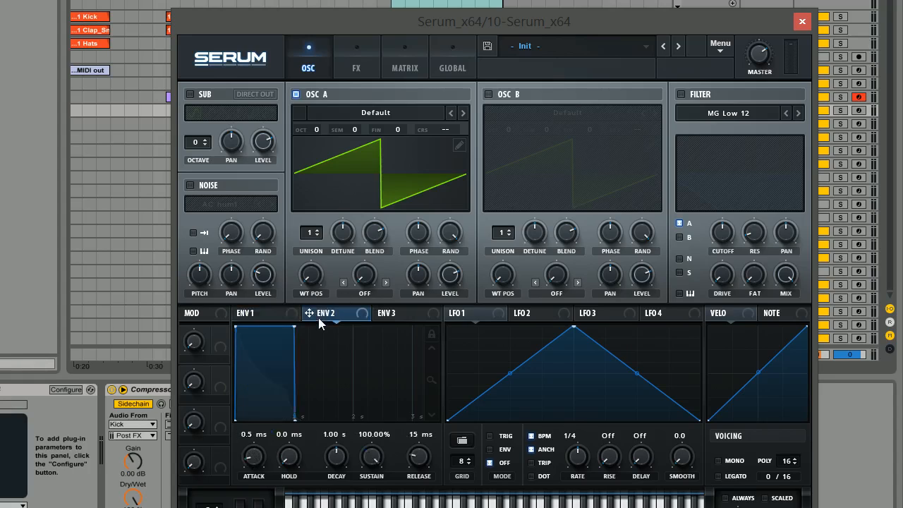
pyautogui.moveTo(292, 327); pyautogui.dragTo(221, 435)
# Enable the noise oscillator with the analog J106 HP_Cho sample and modulate its level with Envelope 2
pyautogui.click(189, 185)
pyautogui.click(213, 207)
pyautogui.moveTo(279, 223)
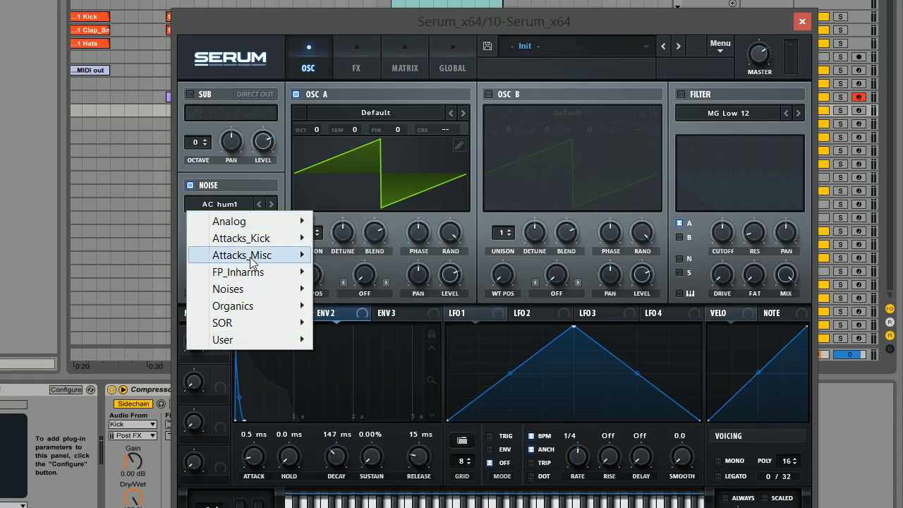
pyautogui.moveTo(271, 257)
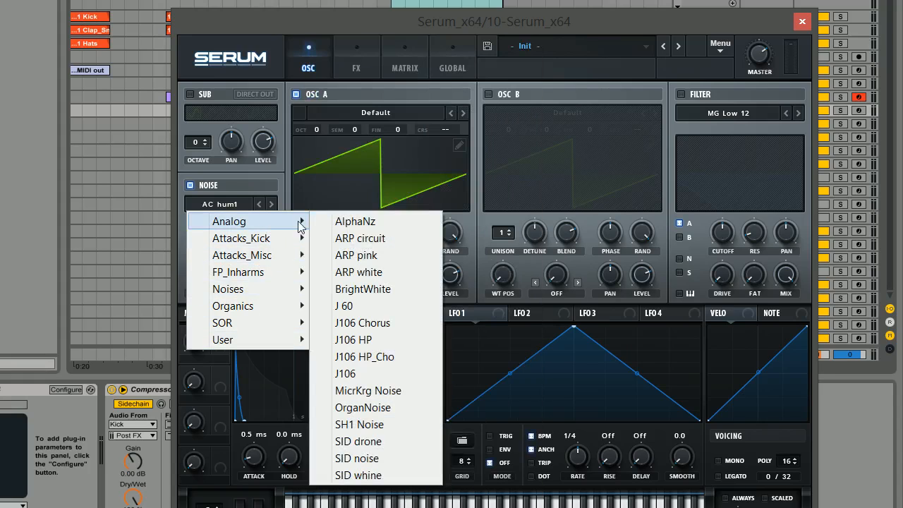
pyautogui.click(364, 356)
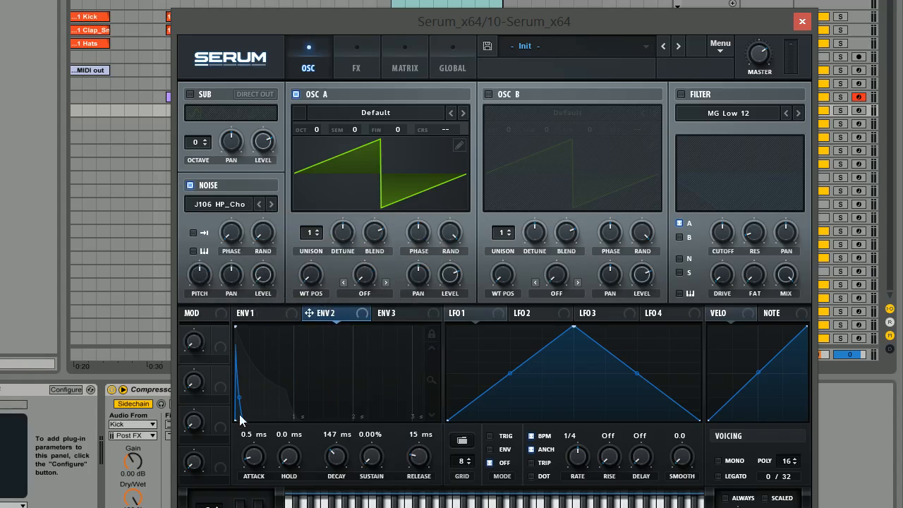
pyautogui.moveTo(309, 315); pyautogui.dragTo(248, 330)
pyautogui.click(247, 315)
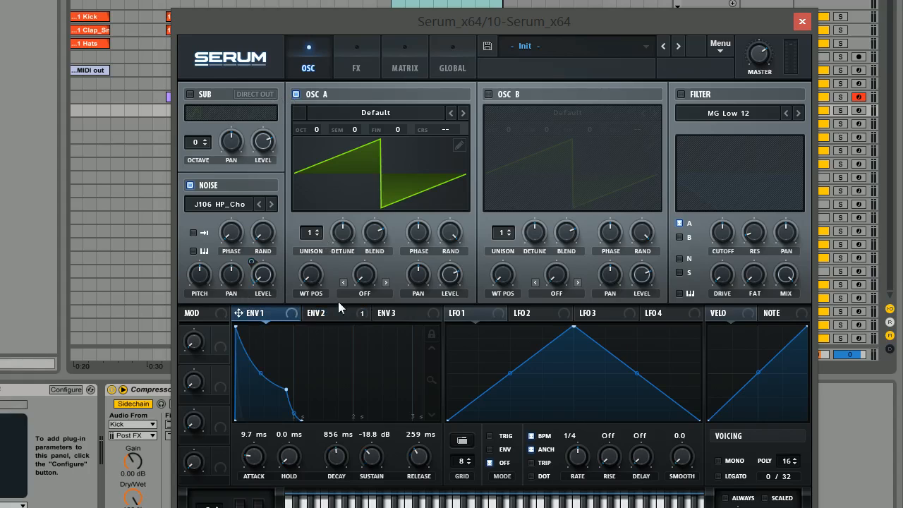
pyautogui.click(333, 317)
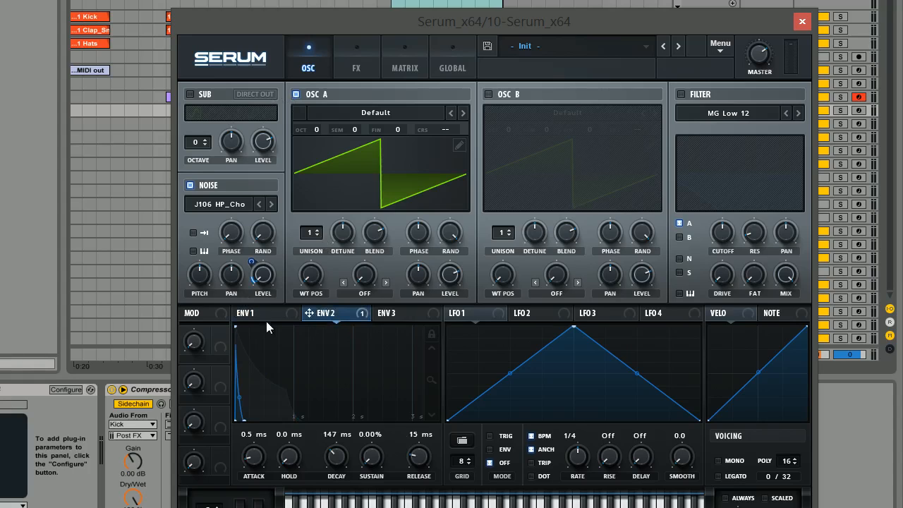
# Enable the sub oscillator at octave -1 with direct output and raise its level
pyautogui.click(188, 95)
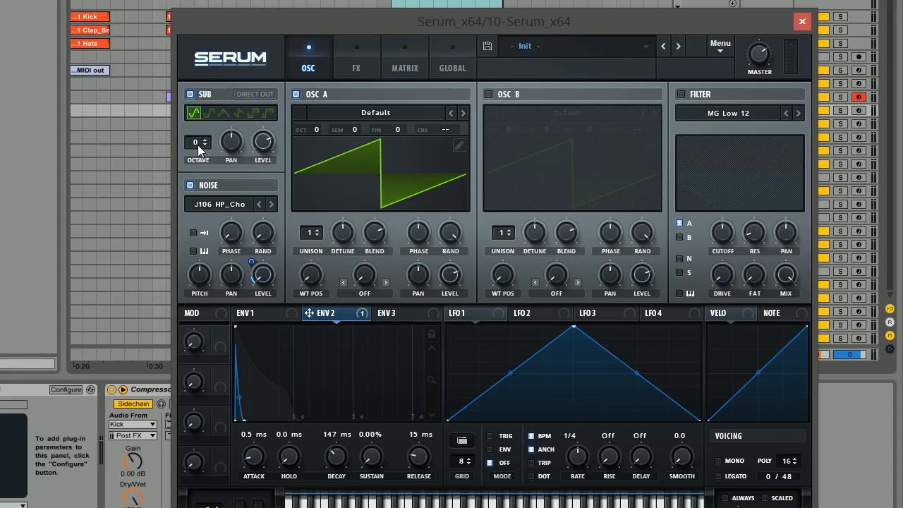
pyautogui.moveTo(198, 145); pyautogui.dragTo(198, 153)
pyautogui.click(251, 95)
pyautogui.moveTo(261, 144); pyautogui.dragTo(268, 95)
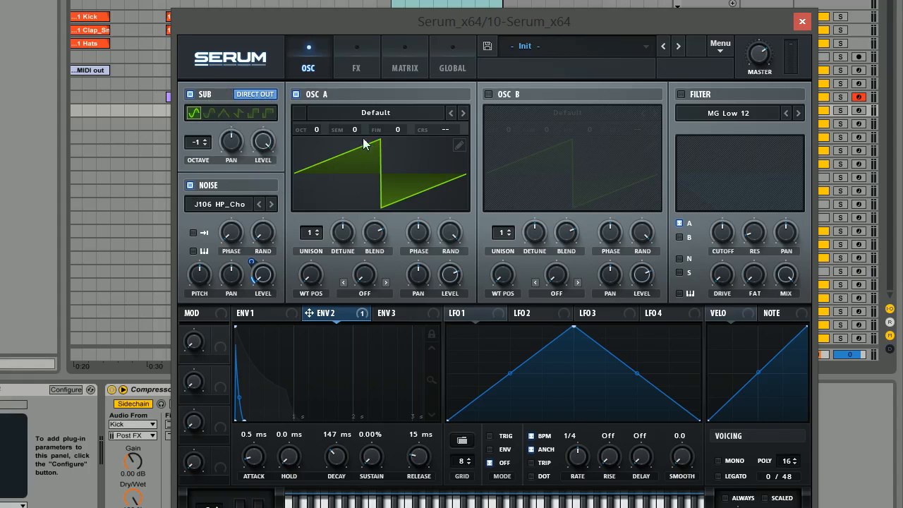
# Raise the master volume and have both oscillators A and B enabled
pyautogui.click(297, 95)
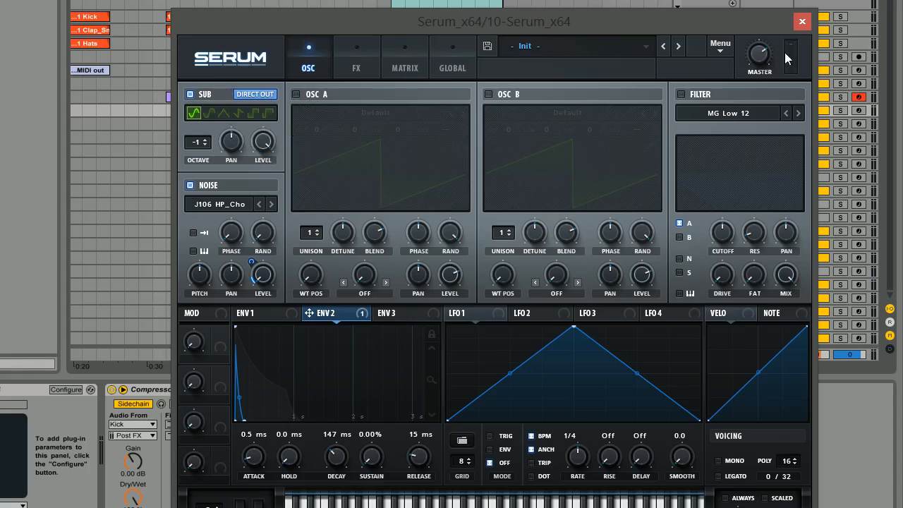
pyautogui.moveTo(760, 63); pyautogui.dragTo(759, 37)
pyautogui.click(295, 94)
pyautogui.click(488, 94)
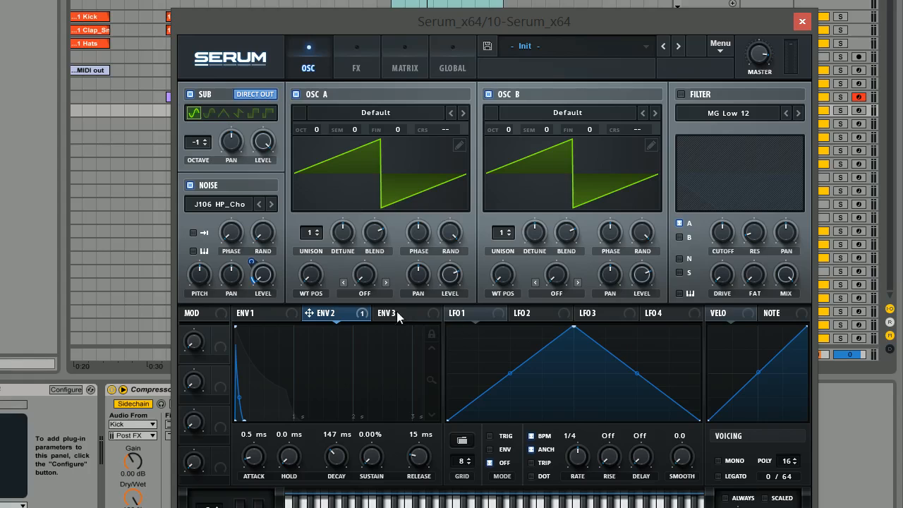
# Turn oscillator B's level all the way down
pyautogui.click(473, 316)
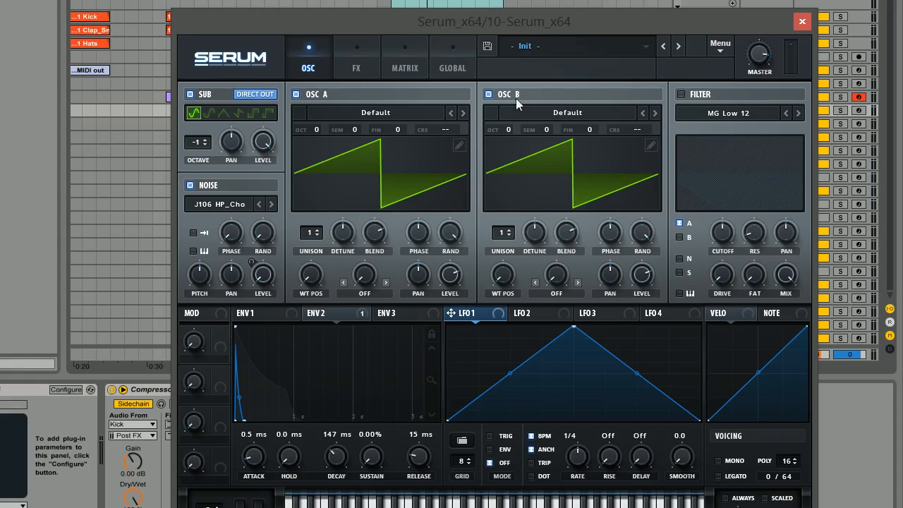
pyautogui.moveTo(643, 276)
pyautogui.moveTo(642, 273); pyautogui.dragTo(648, 441)
# Load the Analog_BD_Sin wavetable into oscillator A and raise its wavetable position
pyautogui.click(375, 115)
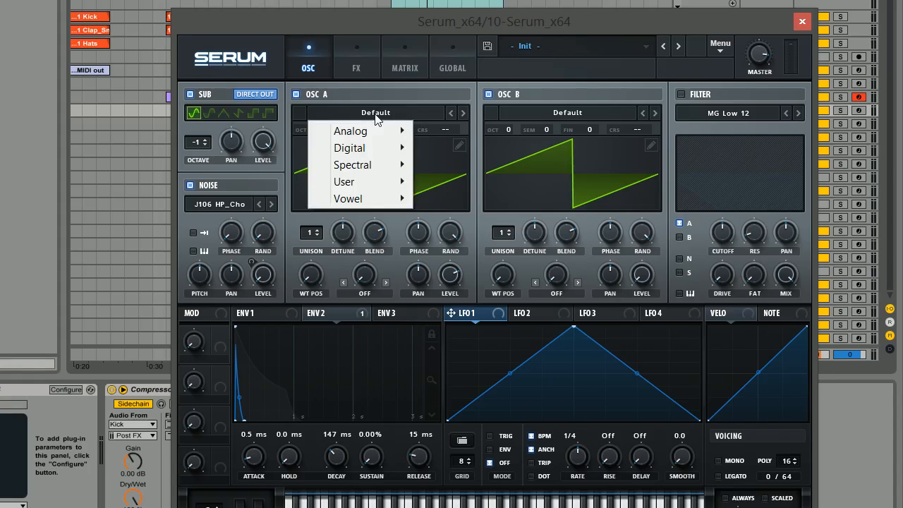
pyautogui.moveTo(376, 128)
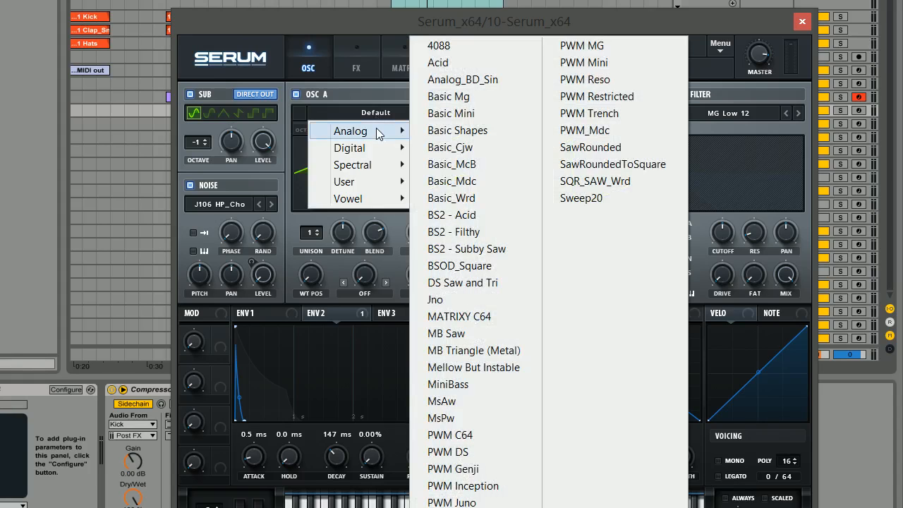
pyautogui.click(481, 79)
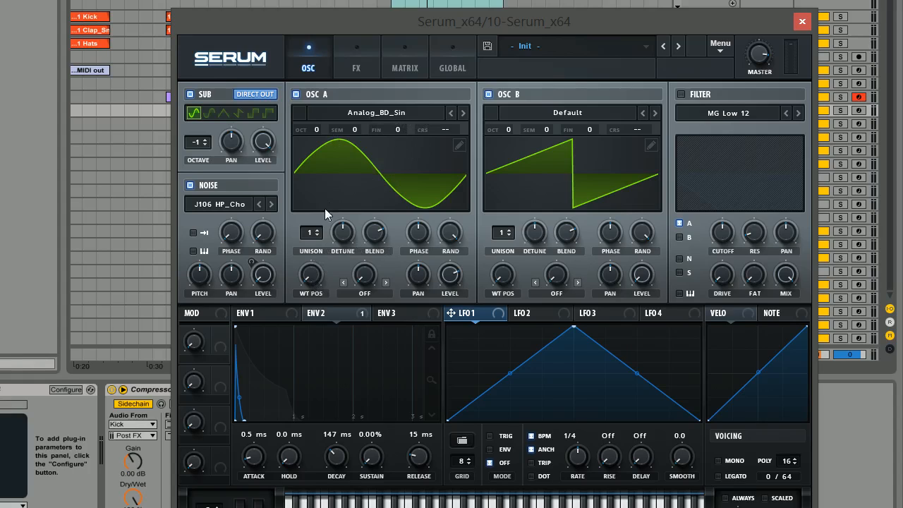
pyautogui.moveTo(315, 280)
pyautogui.mouseDown()
pyautogui.moveTo(323, 157)
pyautogui.moveTo(338, 157)
pyautogui.moveTo(321, 239)
pyautogui.moveTo(328, 176)
pyautogui.moveTo(333, 208)
pyautogui.moveTo(312, 346)
pyautogui.moveTo(310, 234)
pyautogui.moveTo(315, 319)
pyautogui.moveTo(328, 279)
pyautogui.mouseUp()
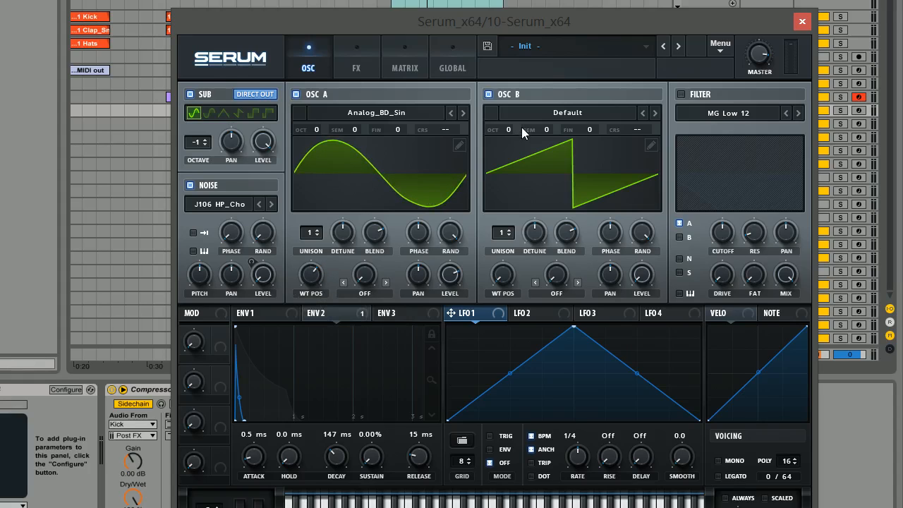
# Load the Analog_BD_Sin wavetable into oscillator B
pyautogui.click(559, 112)
pyautogui.moveTo(554, 133)
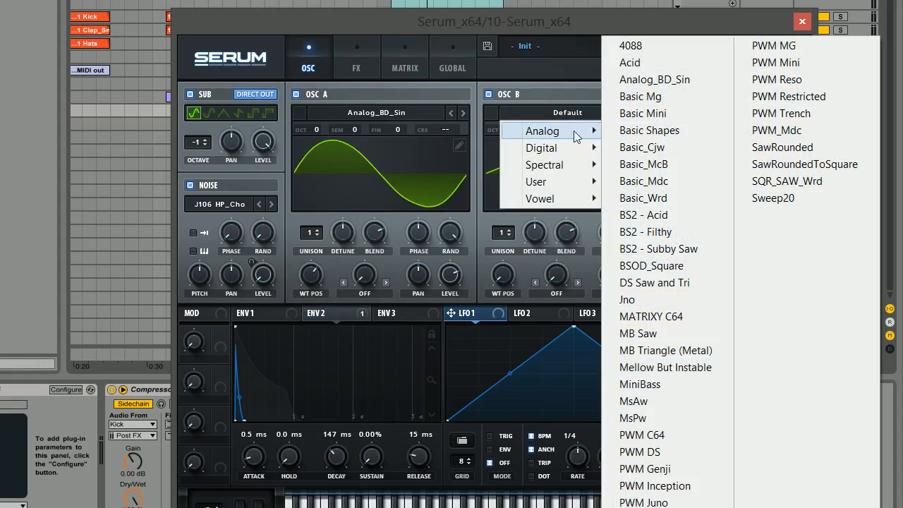
pyautogui.click(650, 79)
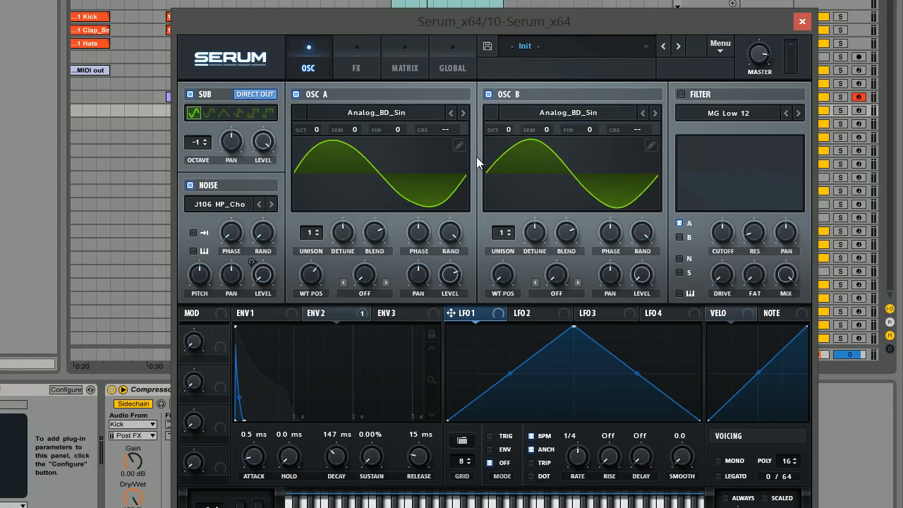
# Set oscillators A and B to 7 unison voices each and lower oscillator A's detune
pyautogui.moveTo(307, 235); pyautogui.dragTo(319, 178)
pyautogui.moveTo(510, 232); pyautogui.dragTo(482, 182)
pyautogui.moveTo(344, 233)
pyautogui.mouseDown()
pyautogui.moveTo(341, 244)
pyautogui.moveTo(345, 235)
pyautogui.mouseUp()
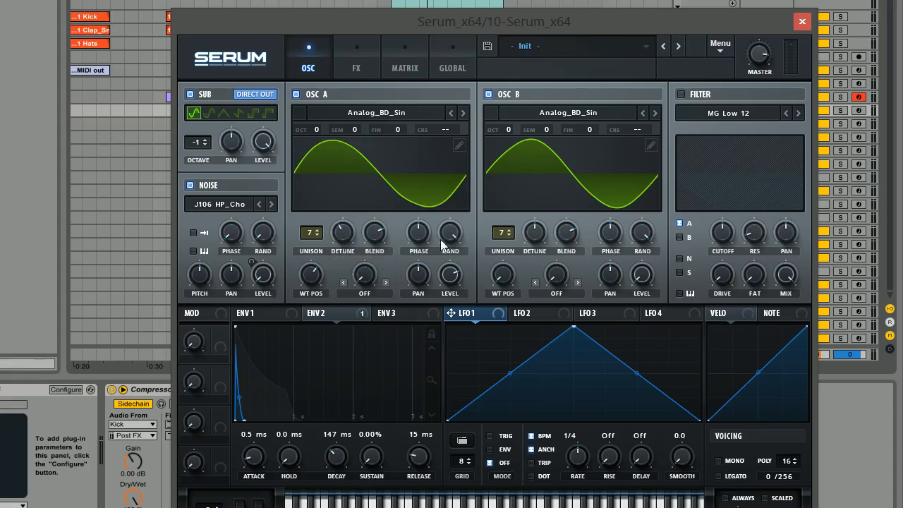
pyautogui.moveTo(338, 237); pyautogui.dragTo(339, 235)
# Turn down the random phase of oscillators A and B
pyautogui.moveTo(449, 233); pyautogui.dragTo(460, 363)
pyautogui.click(642, 241)
# Set oscillator A's warp mode to FM (from B), keeping the warp amount at minimum
pyautogui.click(371, 296)
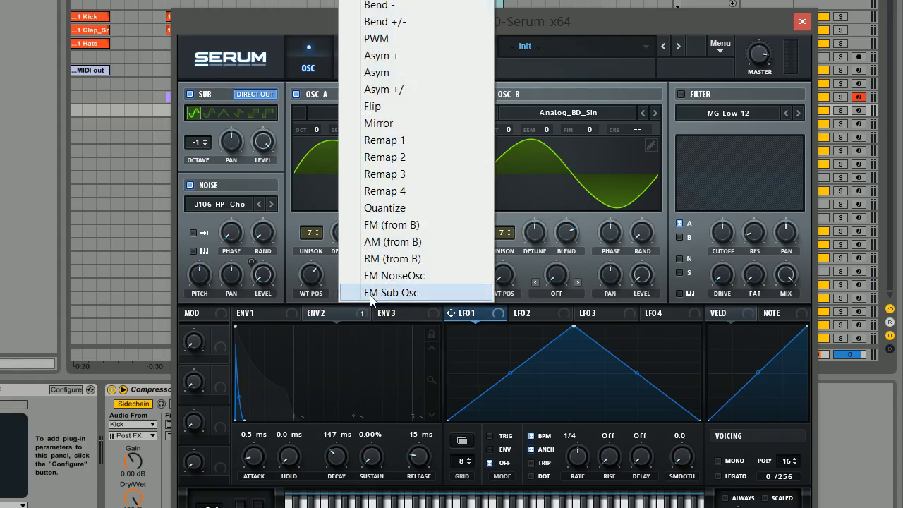
pyautogui.click(332, 279)
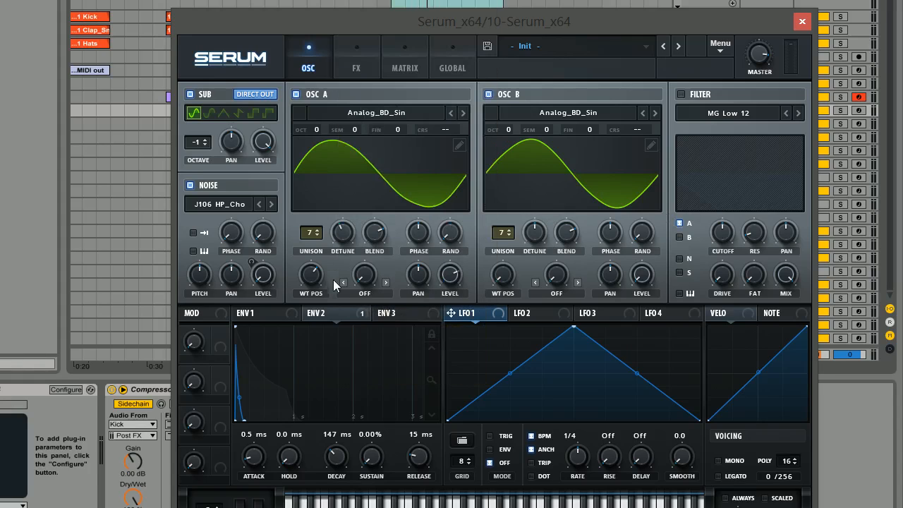
pyautogui.click(366, 295)
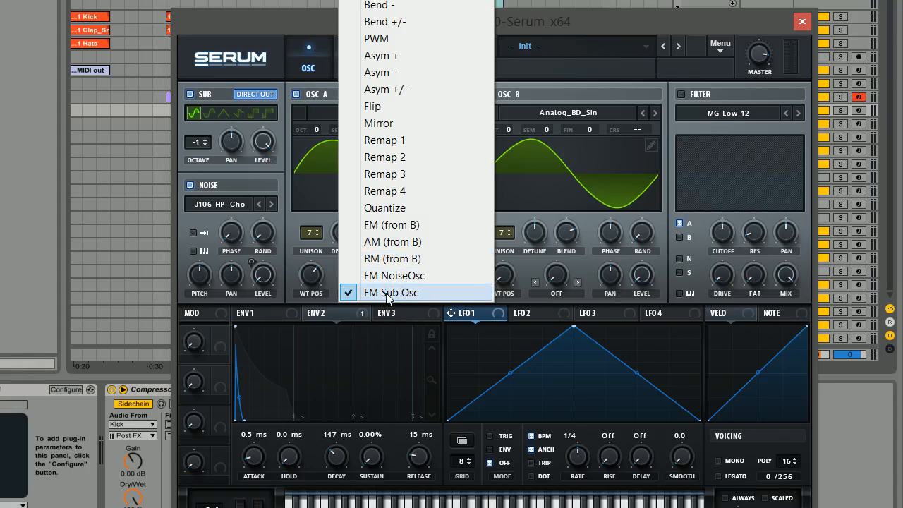
pyautogui.click(382, 225)
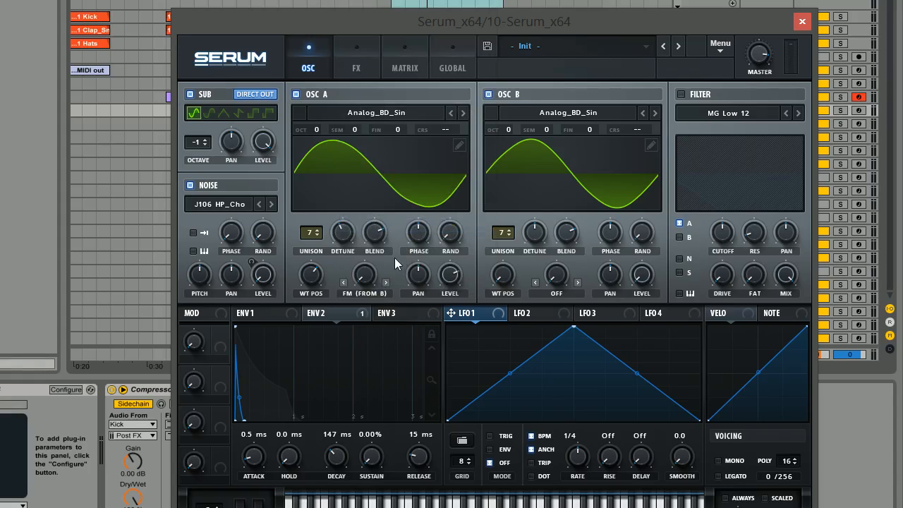
pyautogui.moveTo(367, 282)
pyautogui.mouseDown()
pyautogui.moveTo(370, 210)
pyautogui.moveTo(367, 295)
pyautogui.mouseUp()
# Set oscillator A to octave -1 and oscillator B to octave +1, and lower the master volume to 66%
pyautogui.moveTo(318, 129); pyautogui.dragTo(319, 159)
pyautogui.moveTo(506, 128); pyautogui.dragTo(512, 118)
pyautogui.moveTo(760, 52); pyautogui.dragTo(754, 80)
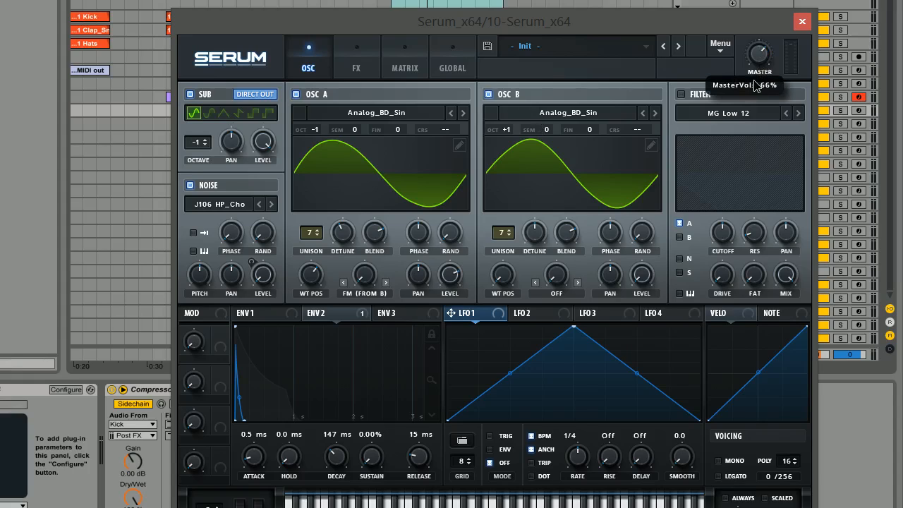
# Raise oscillator A's FM (from B) amount, with Envelope 1 shown
pyautogui.click(280, 315)
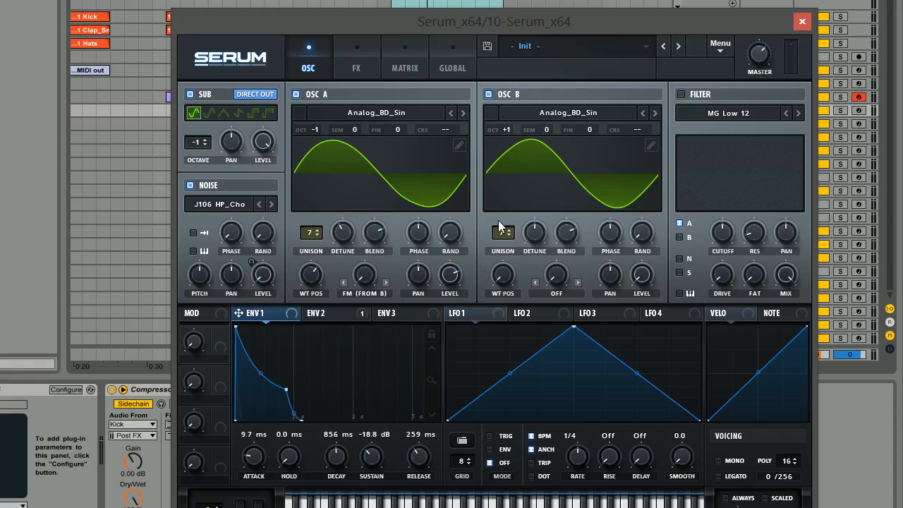
pyautogui.moveTo(368, 279); pyautogui.dragTo(365, 190)
pyautogui.moveTo(365, 275); pyautogui.dragTo(374, 296)
# Enable the MG Low 12 filter for oscillators A and B, lower its cutoff and modulate the cutoff with Envelope 1
pyautogui.click(681, 93)
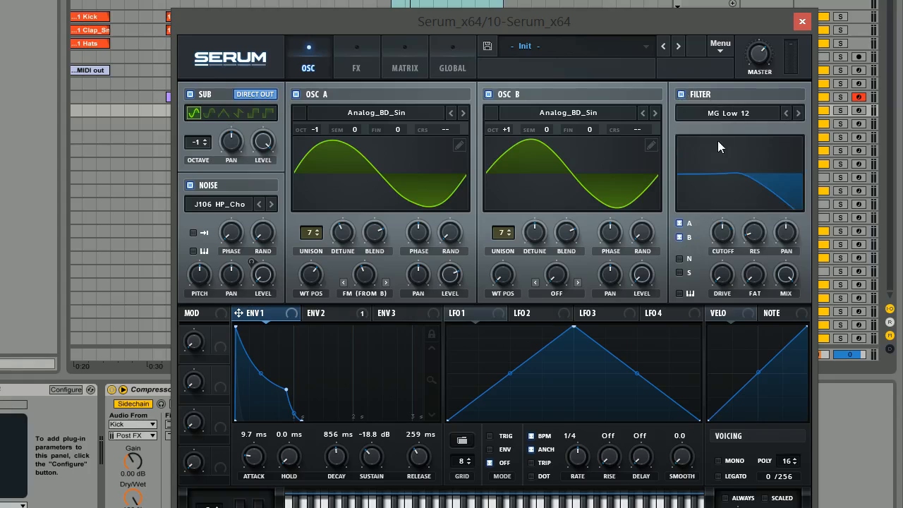
pyautogui.moveTo(724, 236); pyautogui.dragTo(702, 301)
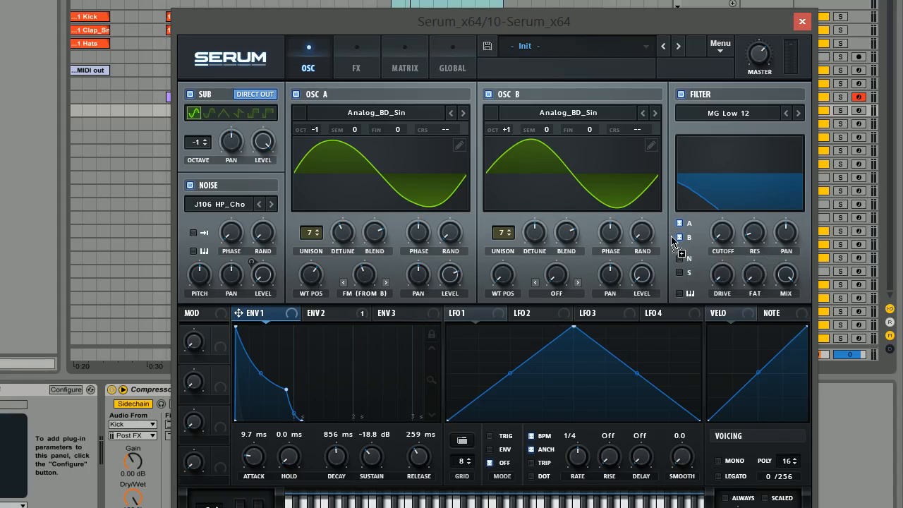
pyautogui.moveTo(713, 240)
pyautogui.mouseDown()
pyautogui.moveTo(725, 243)
pyautogui.moveTo(710, 252)
pyautogui.mouseUp()
# Readjust oscillator A's FM amount and the depth of Envelope 1's modulation on the filter cutoff
pyautogui.moveTo(367, 277); pyautogui.dragTo(364, 286)
pyautogui.moveTo(365, 278); pyautogui.dragTo(372, 227)
pyautogui.moveTo(365, 275)
pyautogui.mouseDown()
pyautogui.moveTo(359, 331)
pyautogui.moveTo(359, 279)
pyautogui.mouseUp()
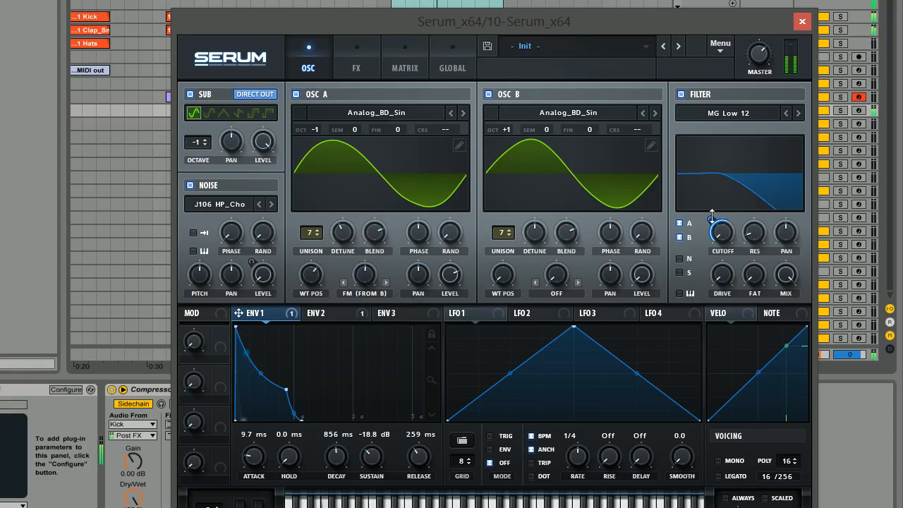
pyautogui.moveTo(710, 218)
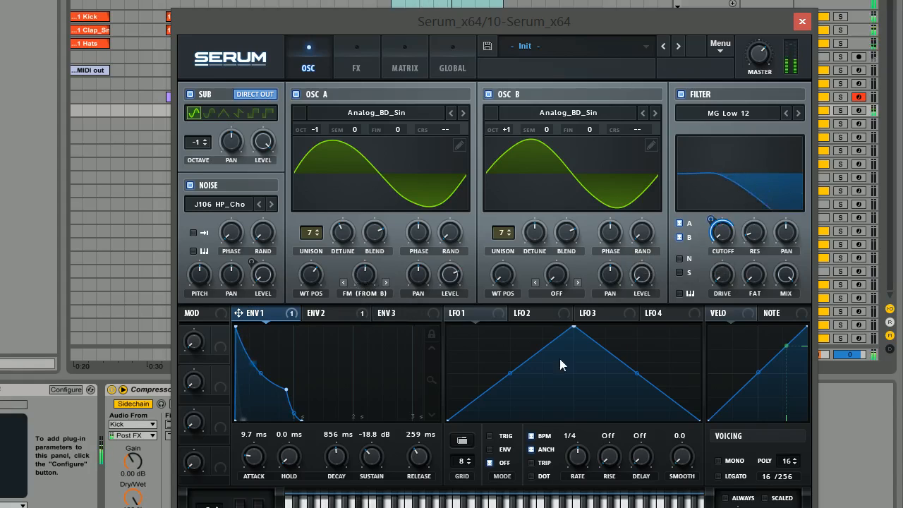
# Set Envelope 1's release to about 307 ms and fine-tune oscillator A's FM amount
pyautogui.moveTo(429, 463); pyautogui.dragTo(424, 458)
pyautogui.moveTo(363, 285); pyautogui.dragTo(363, 278)
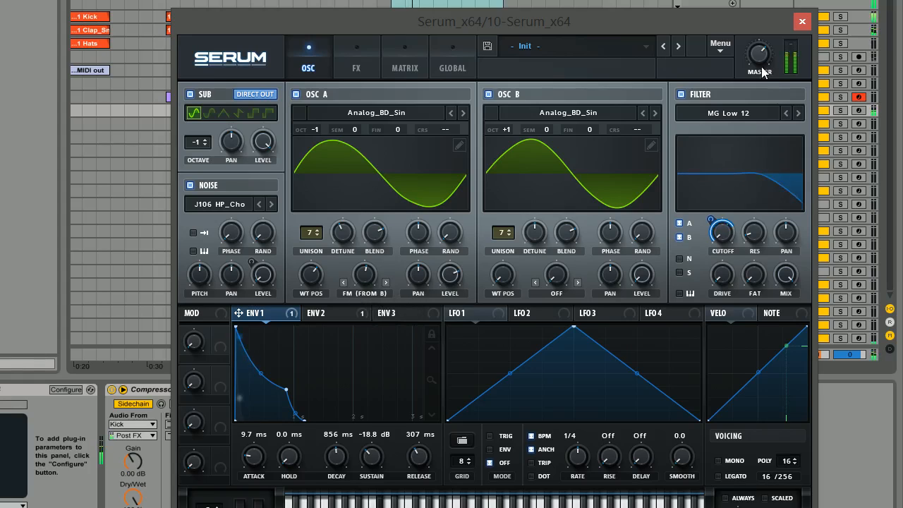
# Trim the master volume, and add a compressor effect with Multiband enabled and its makeup gain raised
pyautogui.moveTo(761, 64); pyautogui.dragTo(759, 67)
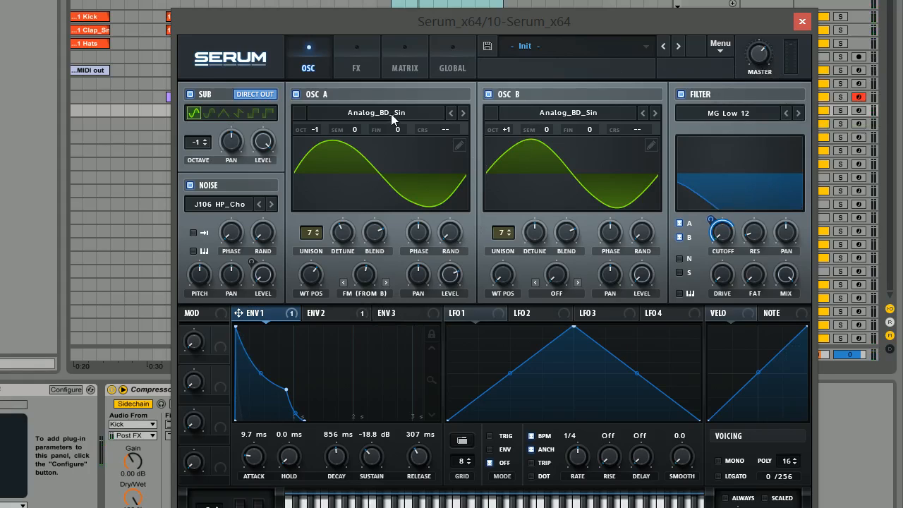
pyautogui.click(360, 57)
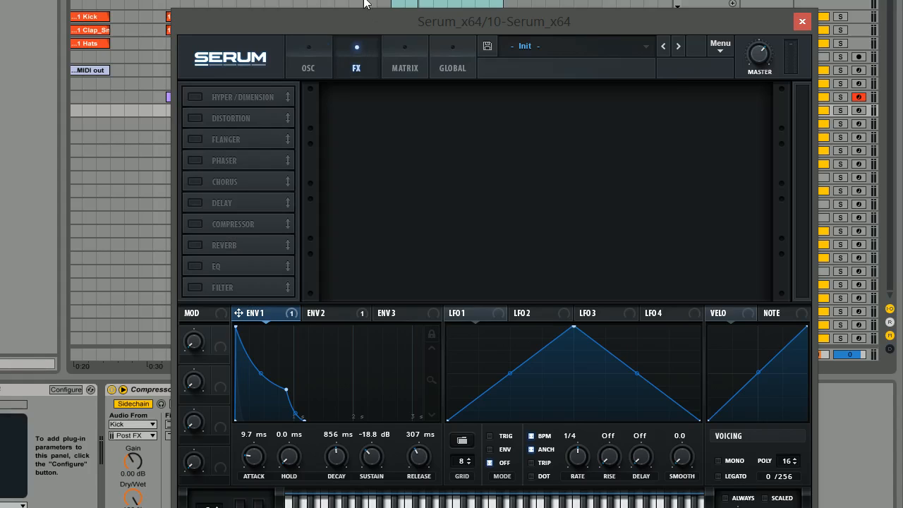
pyautogui.click(201, 226)
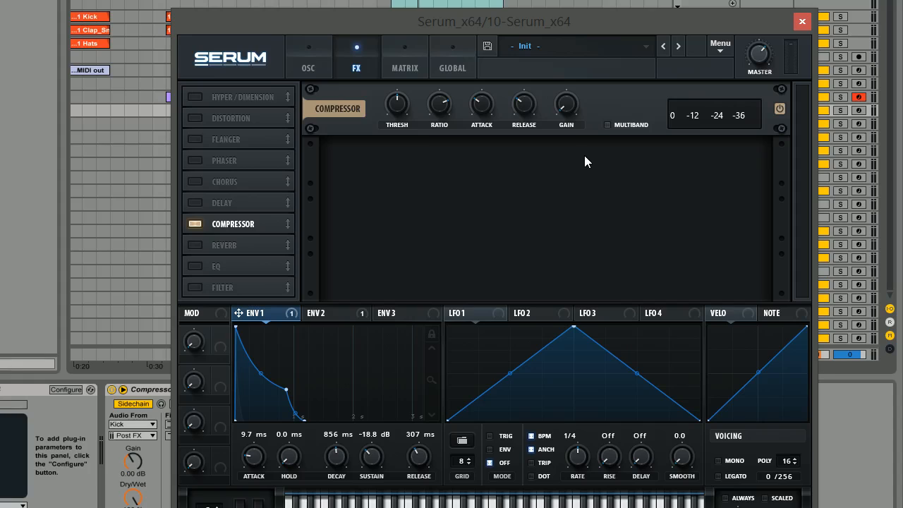
pyautogui.click(306, 56)
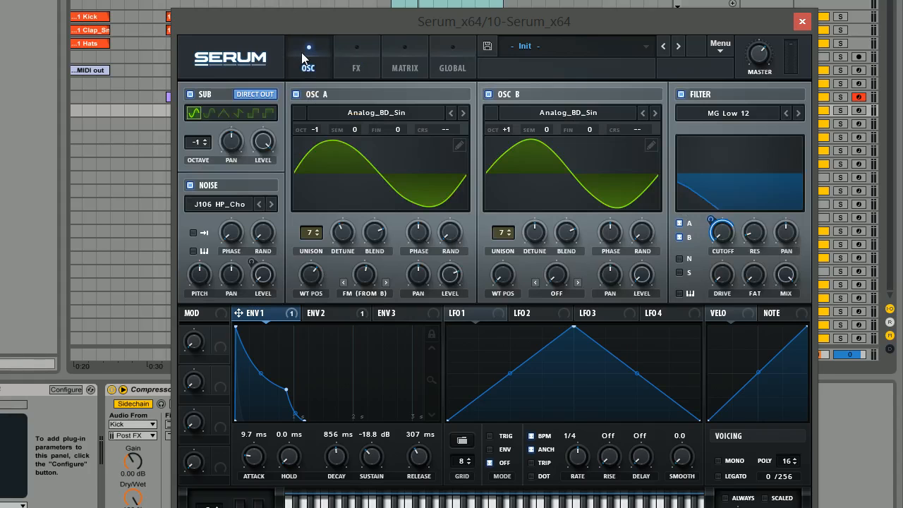
pyautogui.click(356, 57)
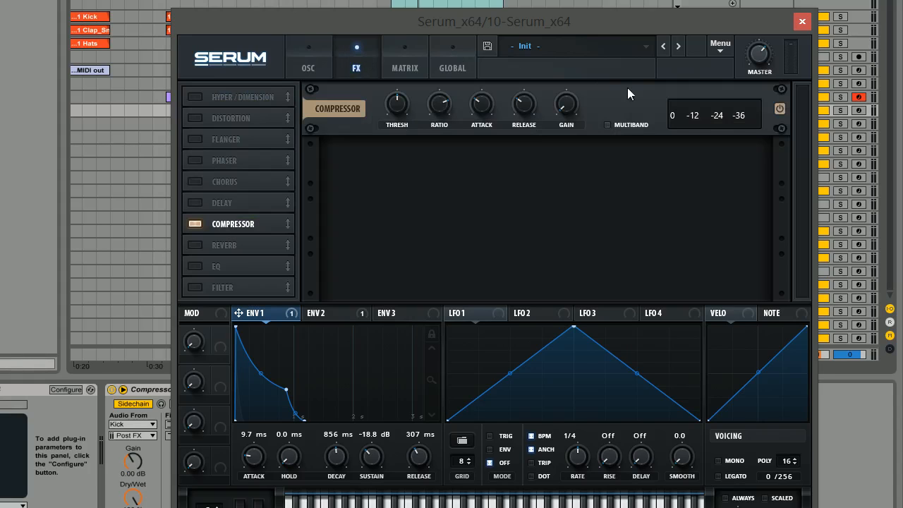
pyautogui.click(609, 123)
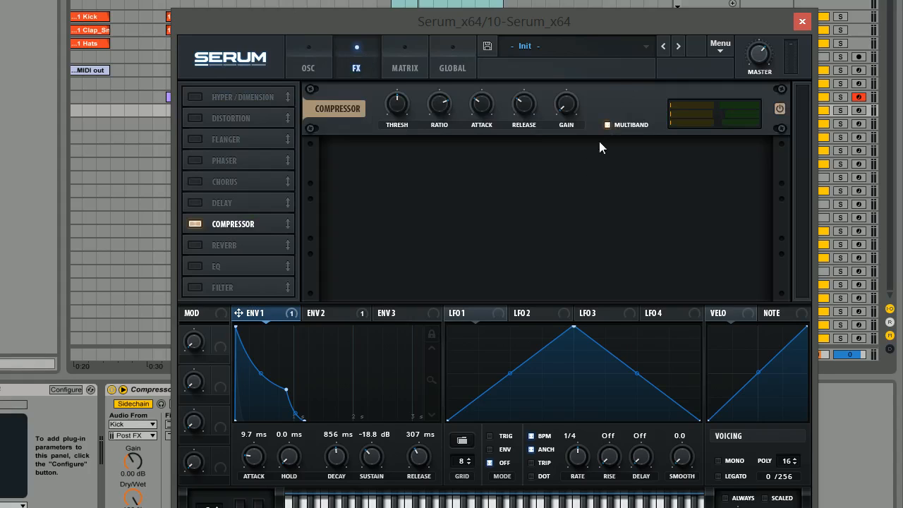
pyautogui.moveTo(567, 90); pyautogui.dragTo(568, 56)
# Raise the master volume slightly and readjust oscillator A's FM (from B) amount
pyautogui.click(305, 57)
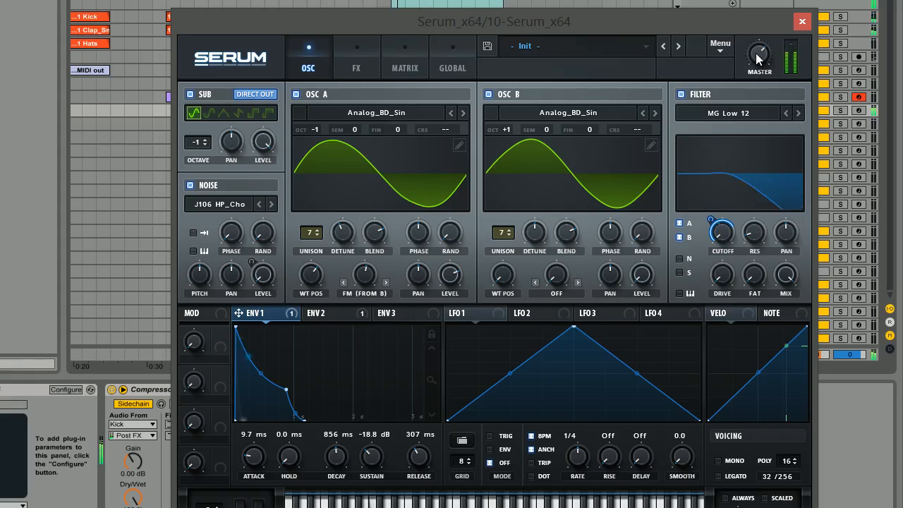
pyautogui.moveTo(758, 52)
pyautogui.moveTo(756, 47); pyautogui.dragTo(756, 42)
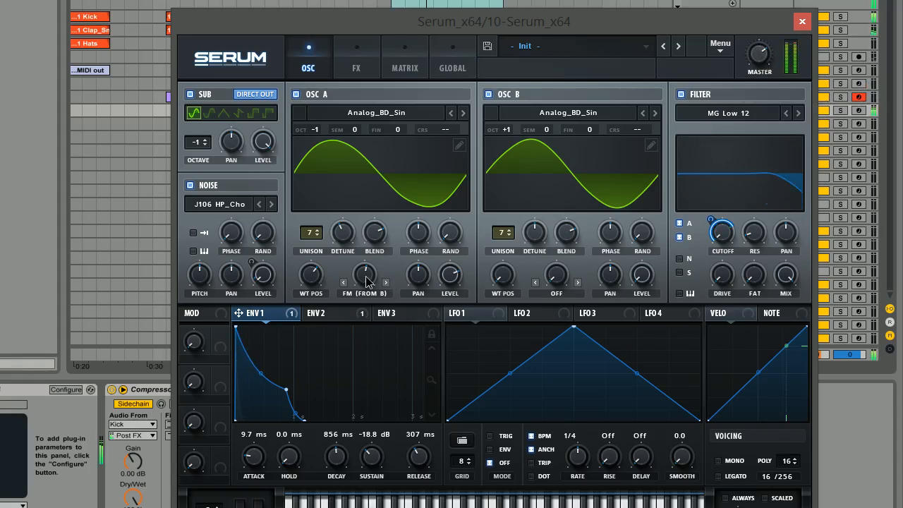
pyautogui.moveTo(364, 283)
pyautogui.moveTo(366, 287)
pyautogui.mouseDown()
pyautogui.moveTo(368, 241)
pyautogui.moveTo(365, 312)
pyautogui.moveTo(366, 280)
pyautogui.mouseUp()
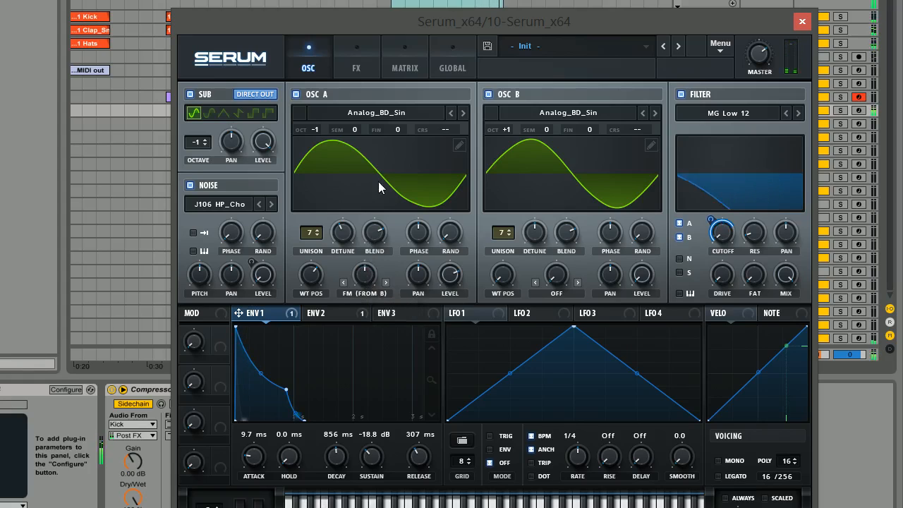
# Add a reverb effect after the compressor, raising its low cut and lowering its mix
pyautogui.click(355, 58)
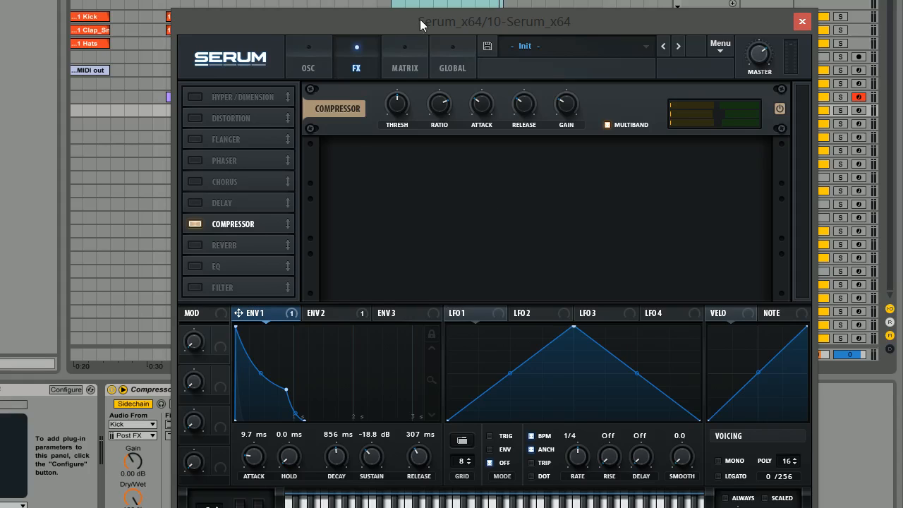
pyautogui.click(195, 245)
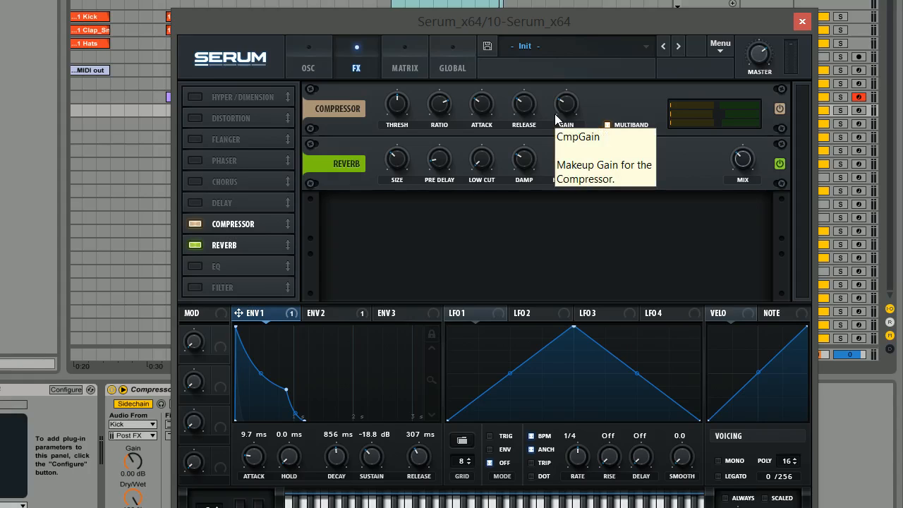
pyautogui.moveTo(483, 162); pyautogui.dragTo(486, 136)
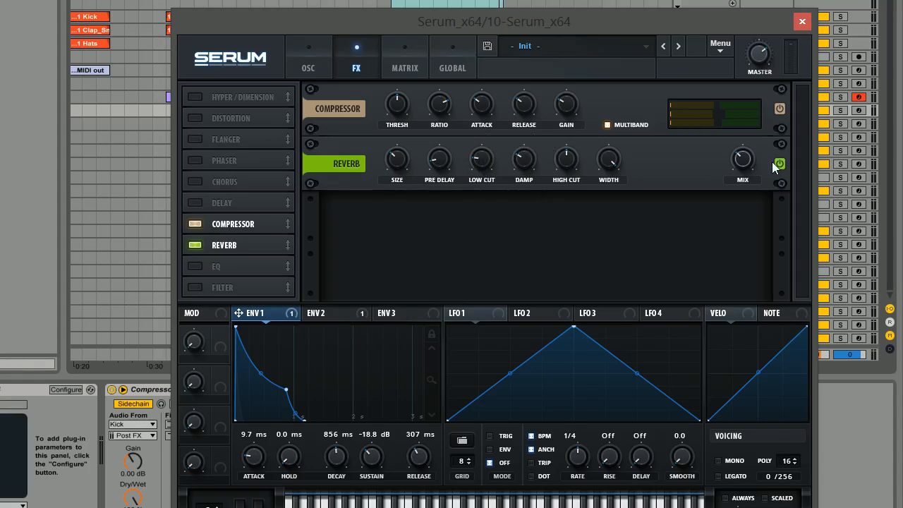
pyautogui.moveTo(743, 162); pyautogui.dragTo(742, 180)
# Set oscillator A's FM (from B) amount to about 55% and fine-tune Envelope 1's modulation depth on the filter cutoff
pyautogui.click(303, 62)
pyautogui.moveTo(368, 281); pyautogui.dragTo(368, 273)
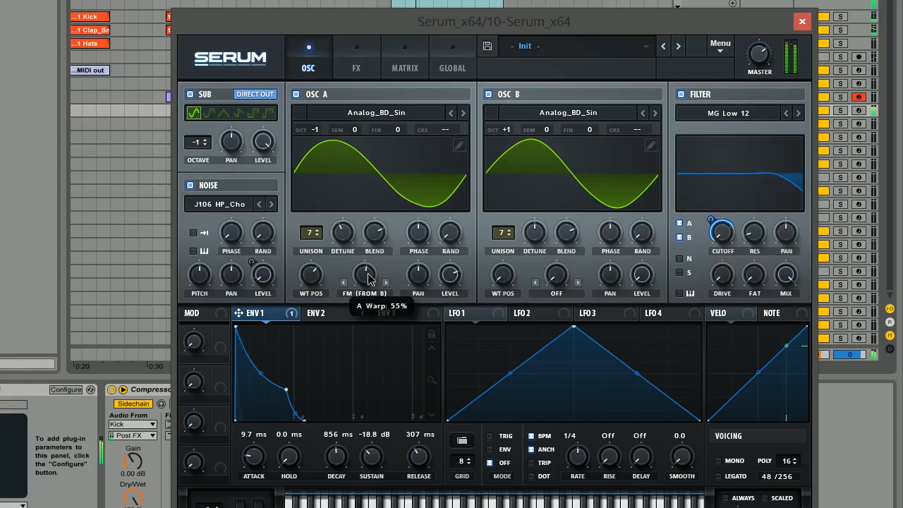
pyautogui.moveTo(708, 220)
pyautogui.moveTo(708, 221)
pyautogui.mouseDown()
pyautogui.moveTo(699, 235)
pyautogui.moveTo(698, 196)
pyautogui.moveTo(695, 221)
pyautogui.mouseUp()
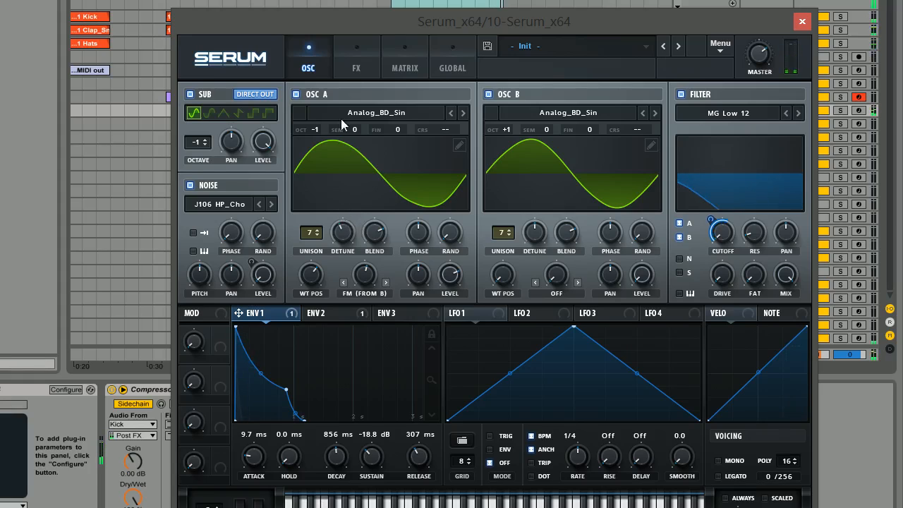
pyautogui.click(356, 70)
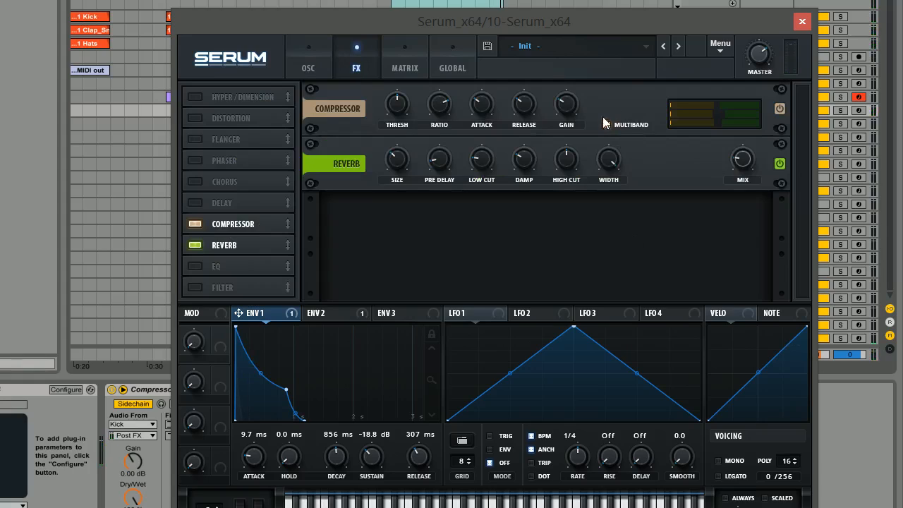
pyautogui.click(306, 55)
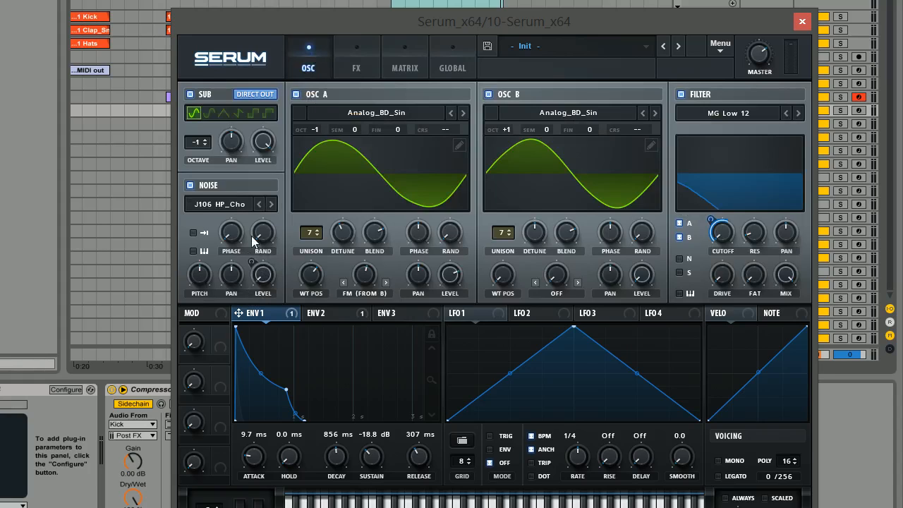
pyautogui.moveTo(251, 235)
pyautogui.click(351, 60)
pyautogui.click(318, 63)
pyautogui.moveTo(409, 219)
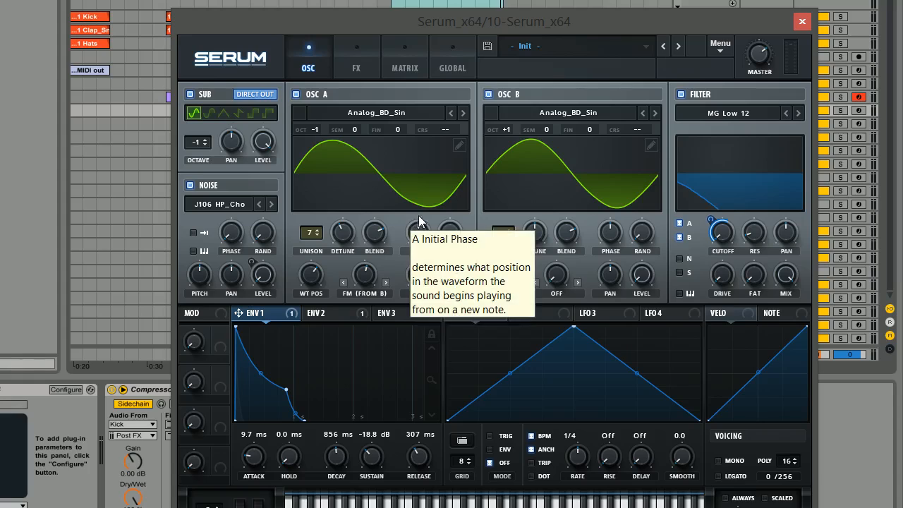